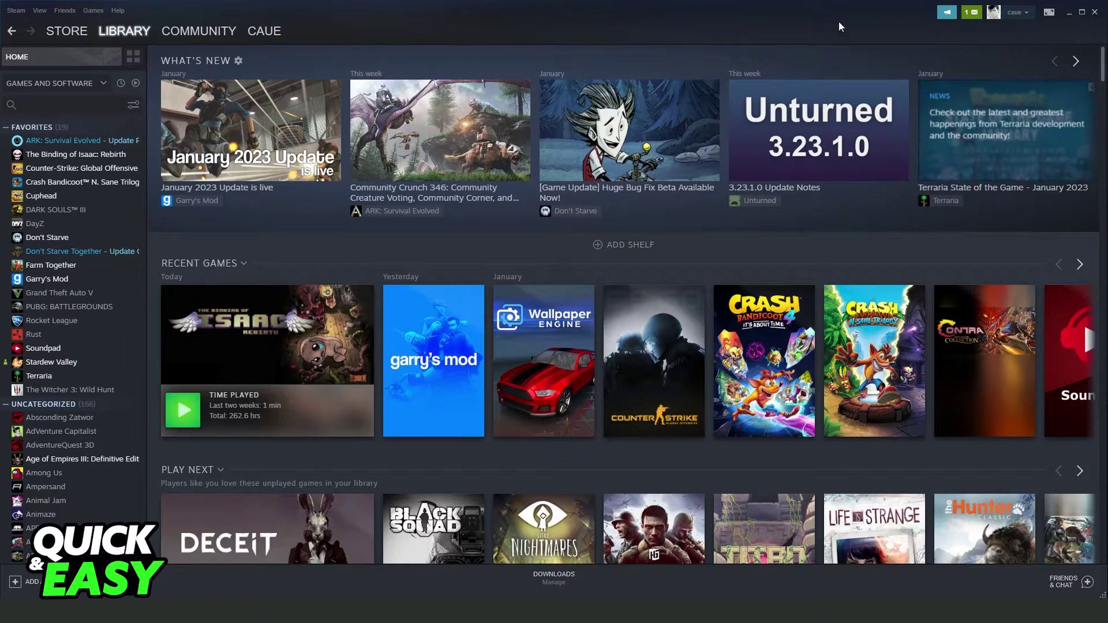
Open Steam's Settings window from the Steam menu
left_click(16, 10)
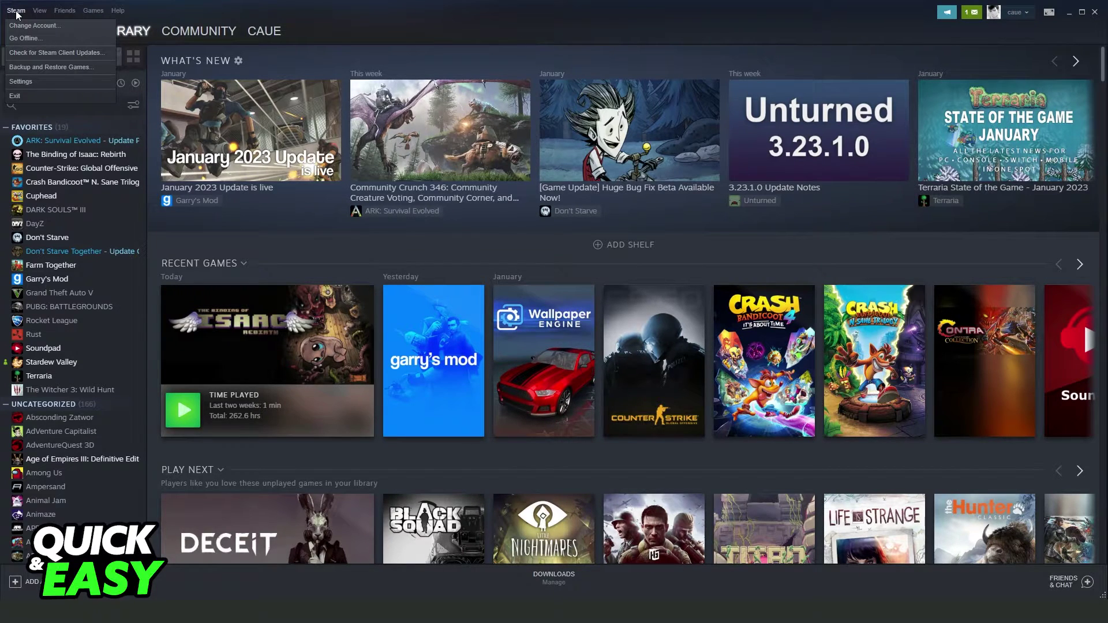
left_click(21, 82)
left_click(354, 235)
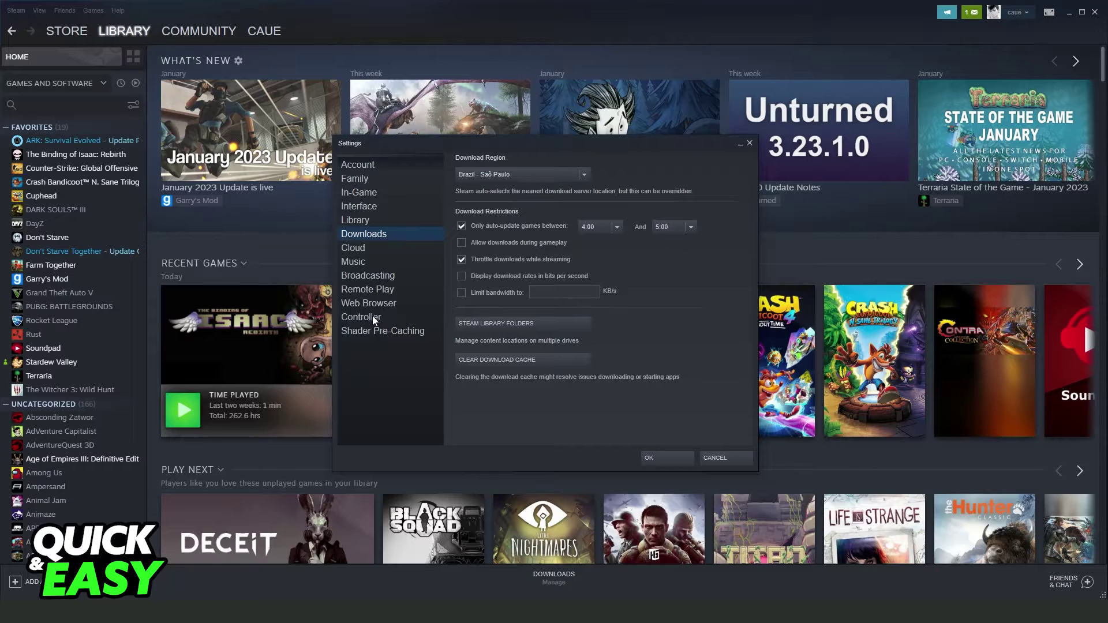
On the Interface page, turn off 'Run Steam when my computer starts'
left_click(367, 209)
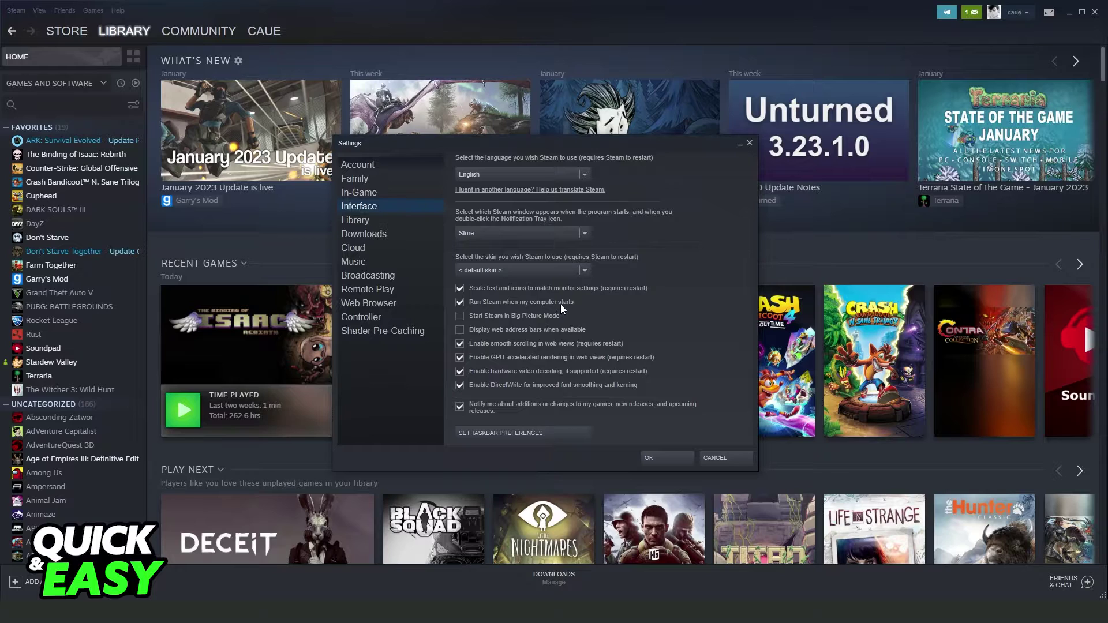
left_click(460, 302)
Confirm the disabled startup option with OK, returning to the library
left_click(667, 459)
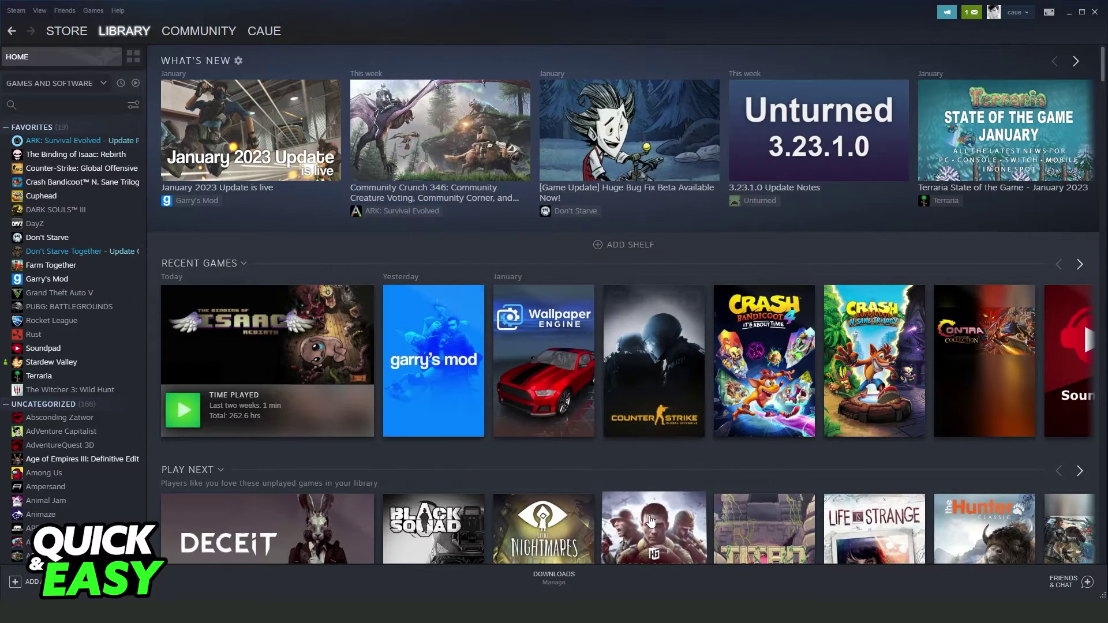